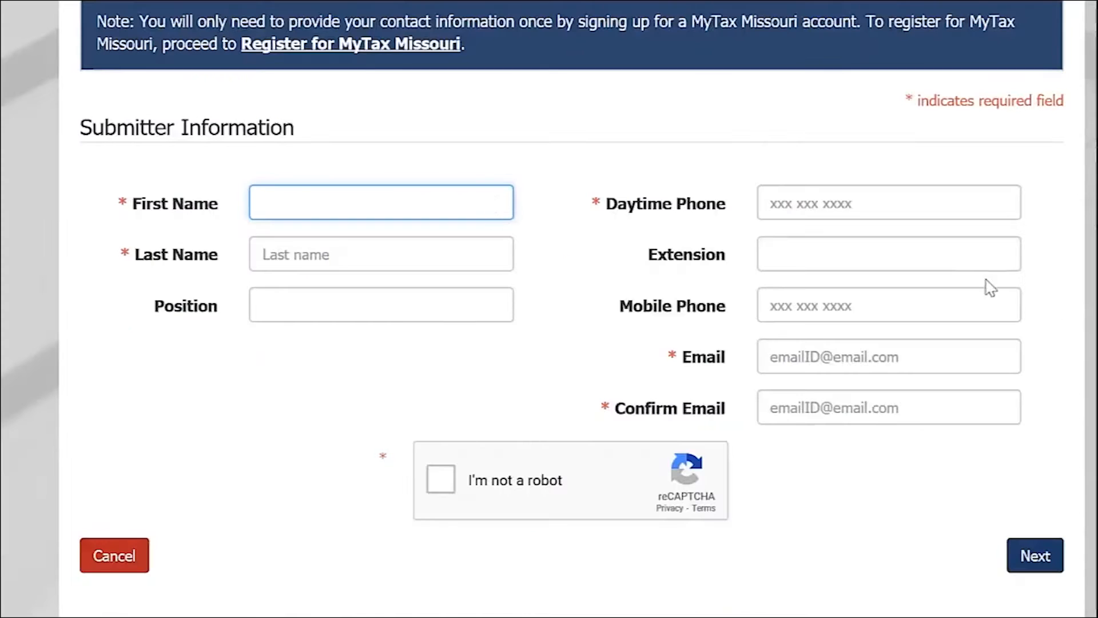
- Fill in the submitter's first name, last name and daytime phone number
text(Your)
key(Tab)
text(Name)
key(Tab)
- Enter the submitter's e-mail address in both the Email and Confirm Email fields
key(Tab)
text(573) 555-5555)
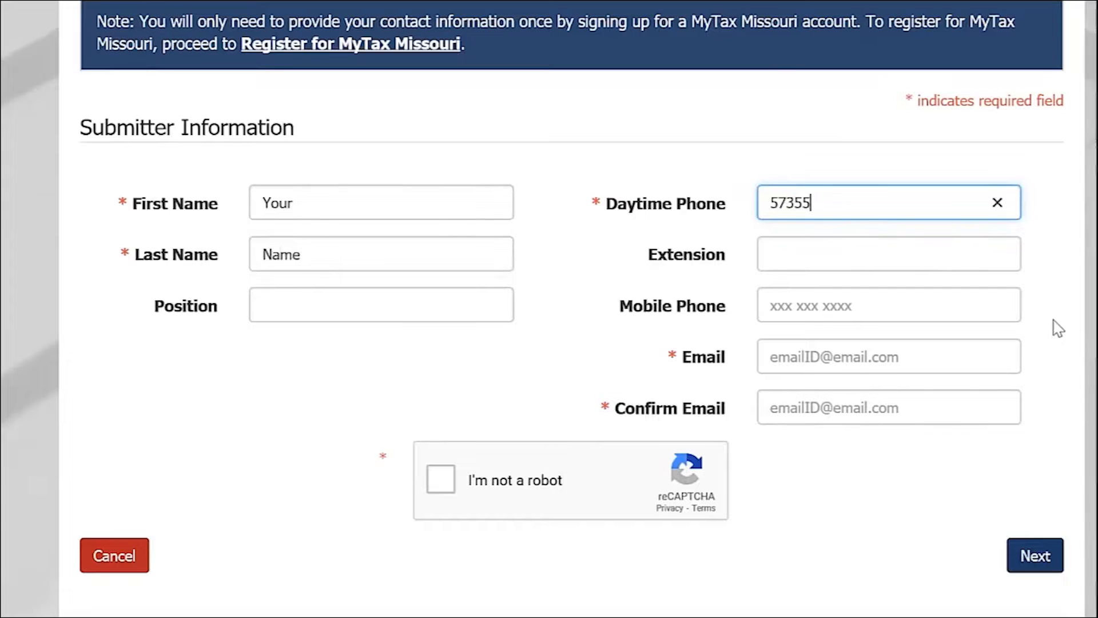
key(Tab)
key(Tab)
key(Tab)
text(yourbusinessname@email.com)
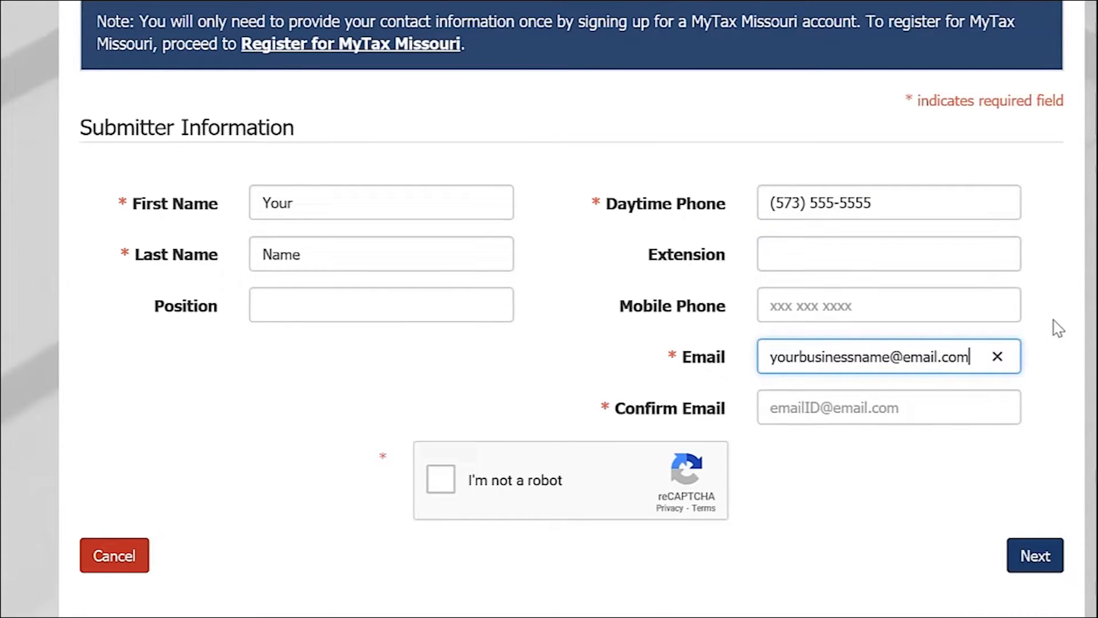
key(Tab)
text(yourbusinessname@email.com)
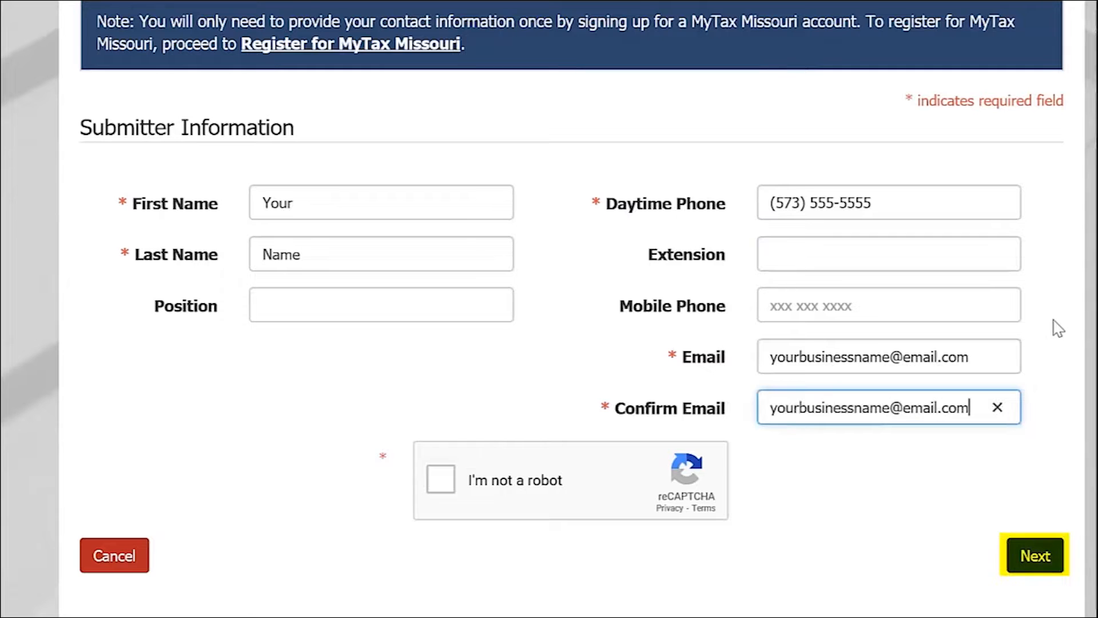
- Solve the reCAPTCHA stairs image challenge and proceed past the submitter information page
click(440, 490)
click(529, 234)
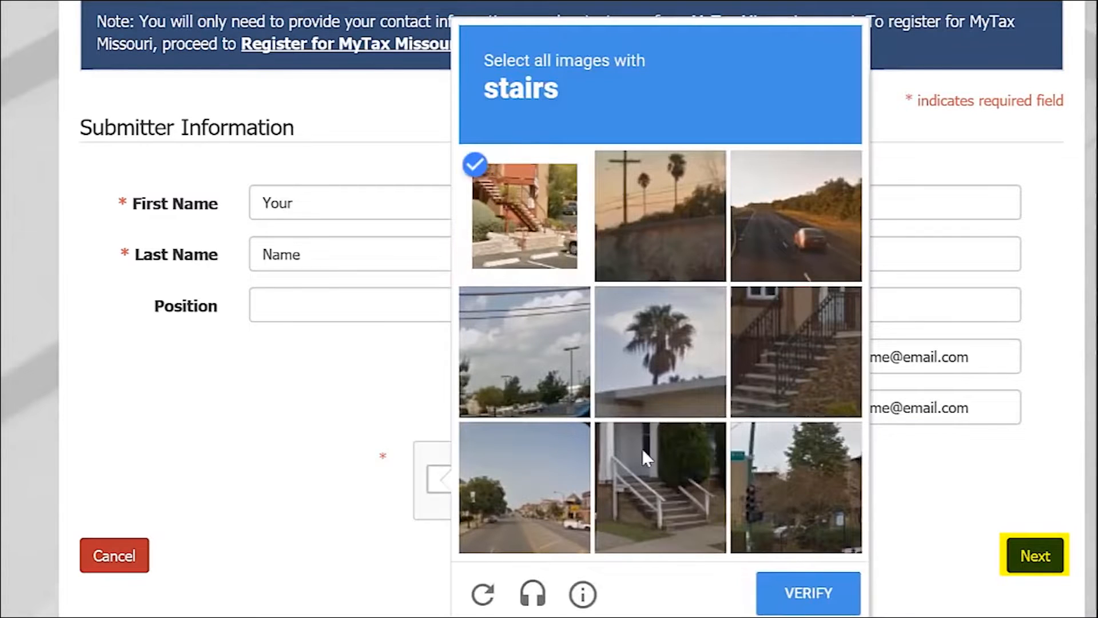
click(660, 486)
click(818, 380)
click(840, 592)
click(1030, 566)
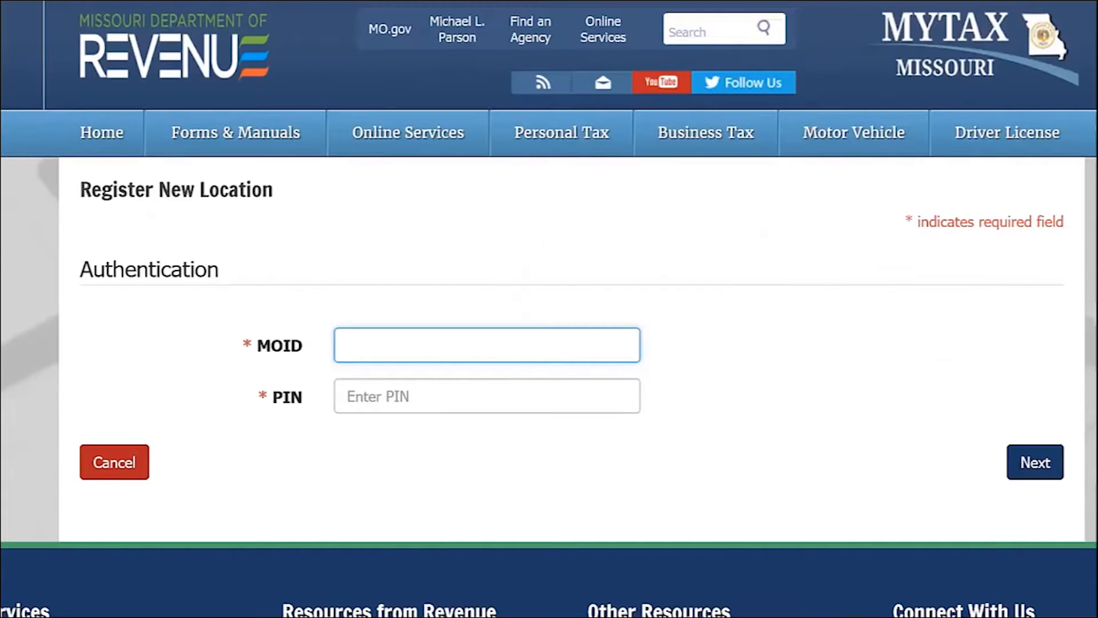
- Authenticate with the business's MOID and PIN and continue
text(xxxxxxxx)
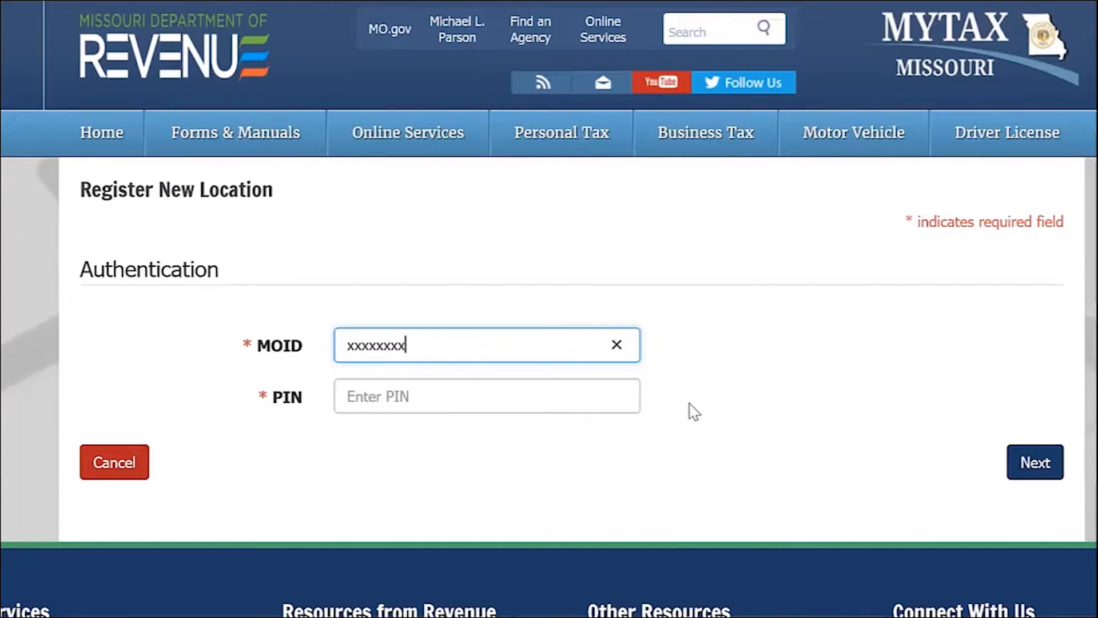
key(Tab)
text(xxxx)
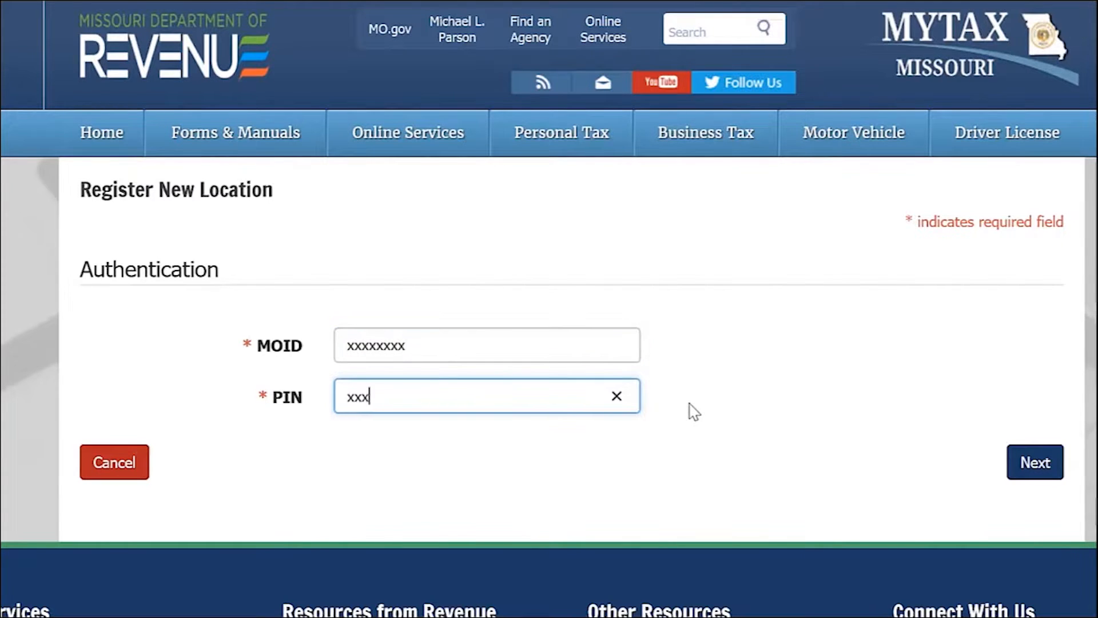
click(1021, 460)
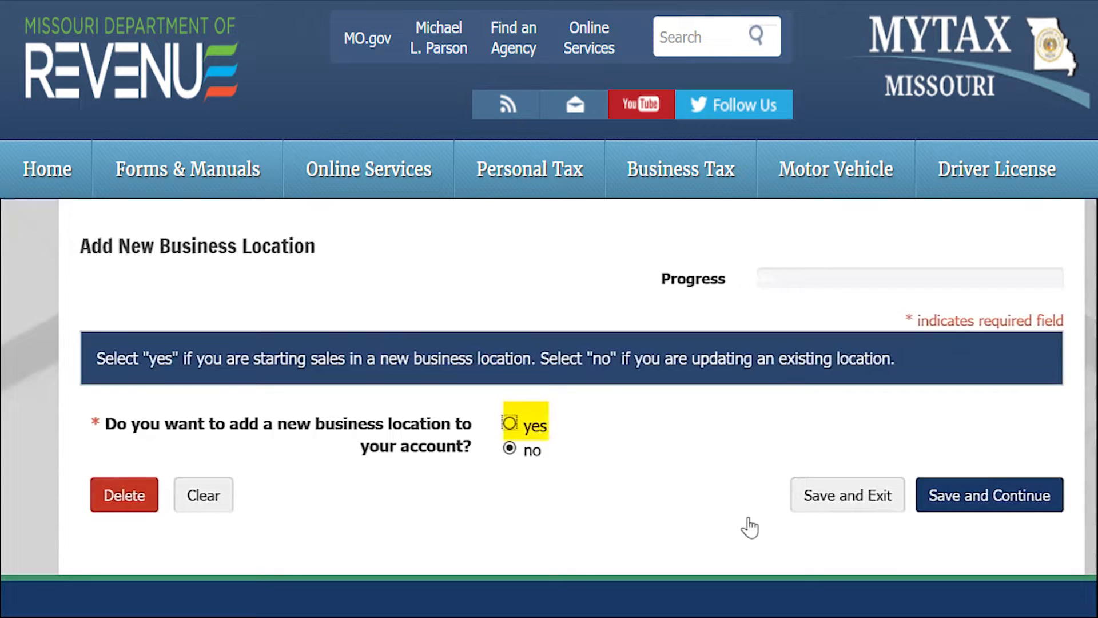
- Confirm adding a new business location, save and continue, and start a new location entry
click(509, 423)
click(940, 493)
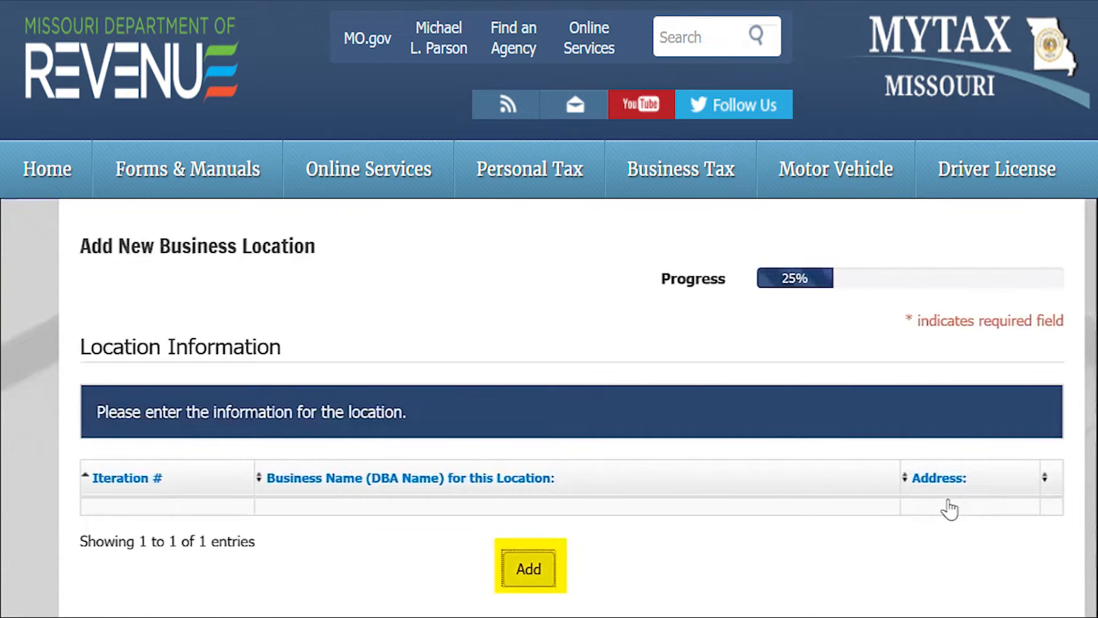
click(526, 569)
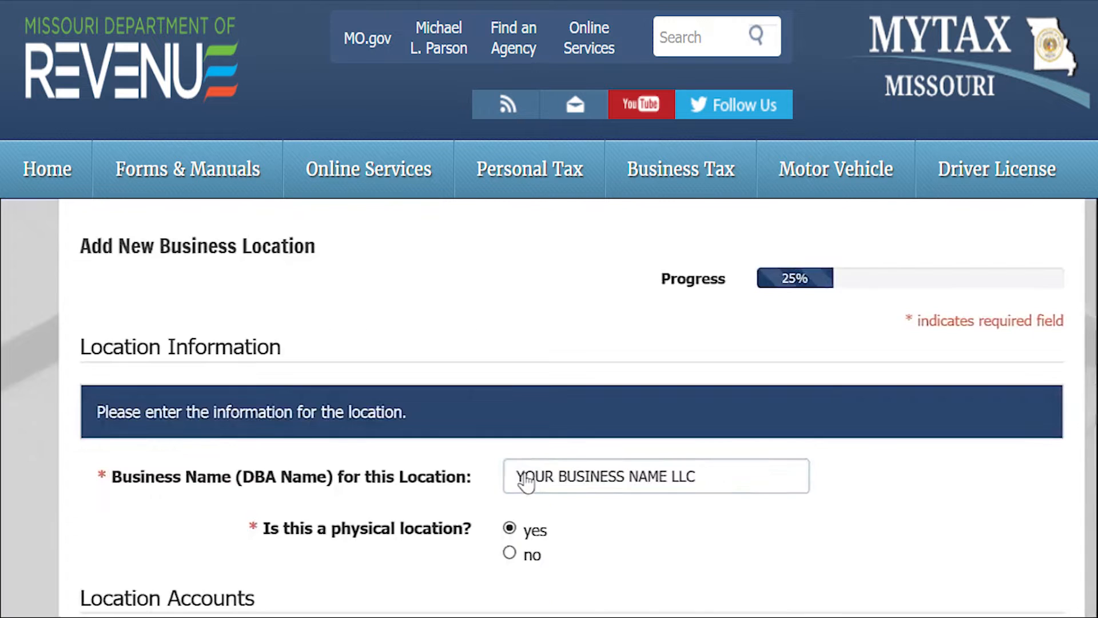
- Mark the location as not a physical location and check I make mobile sales
click(522, 478)
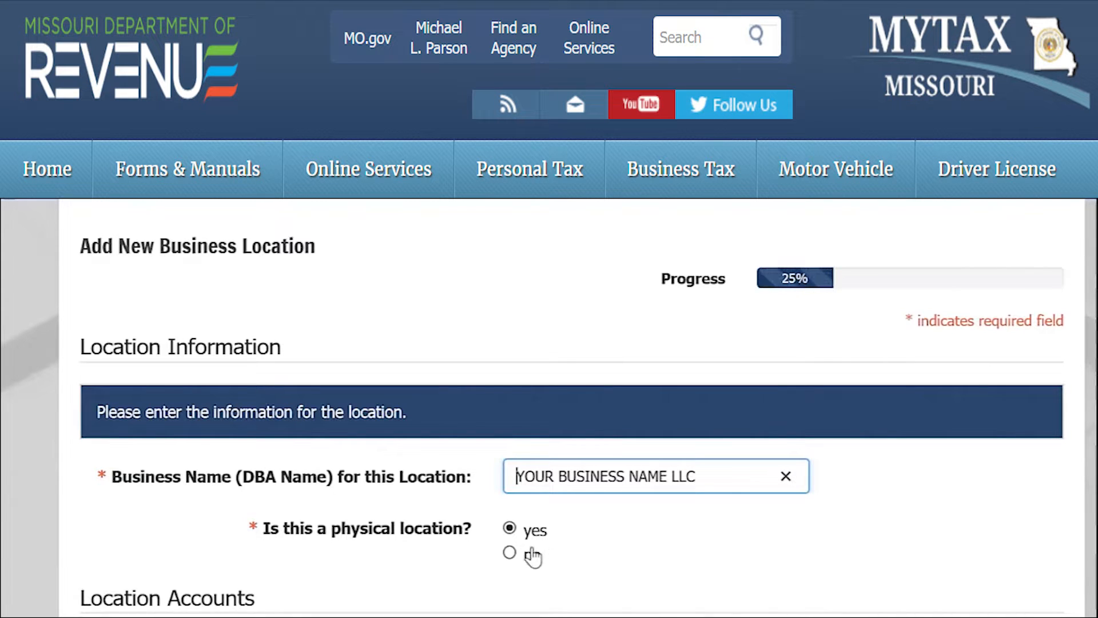
click(509, 553)
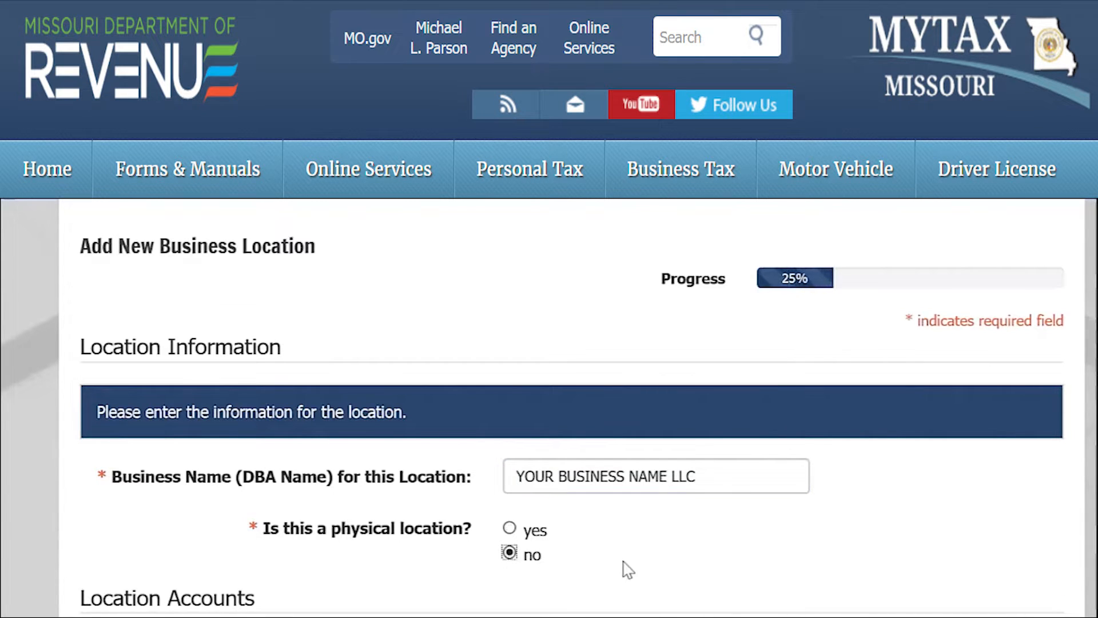
scroll(626, 568, down, 5)
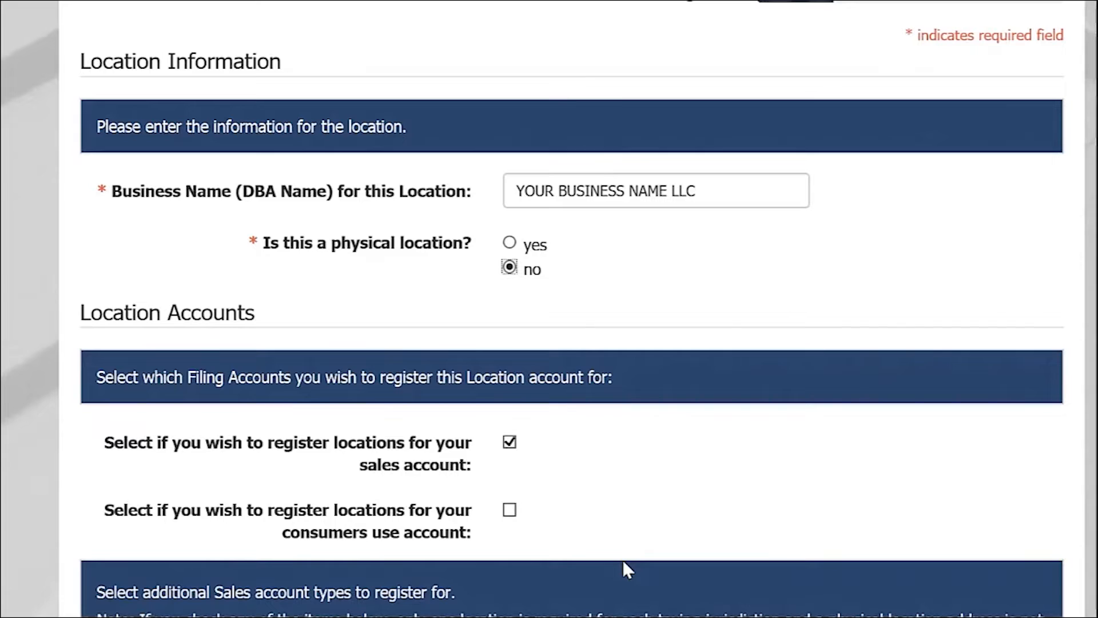
scroll(623, 560, down, 7)
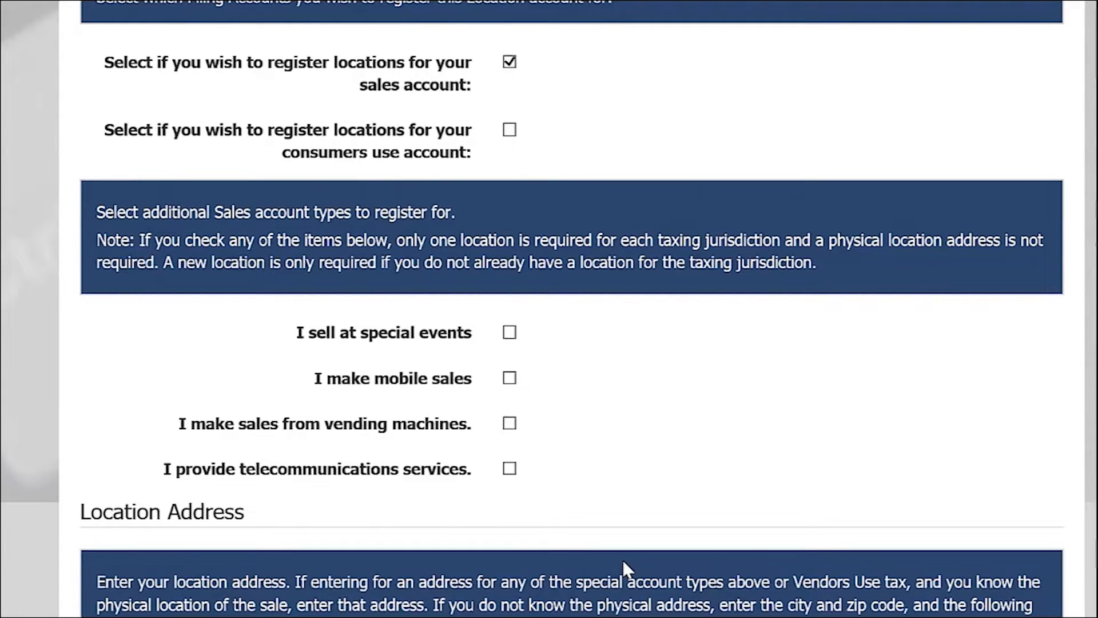
click(509, 378)
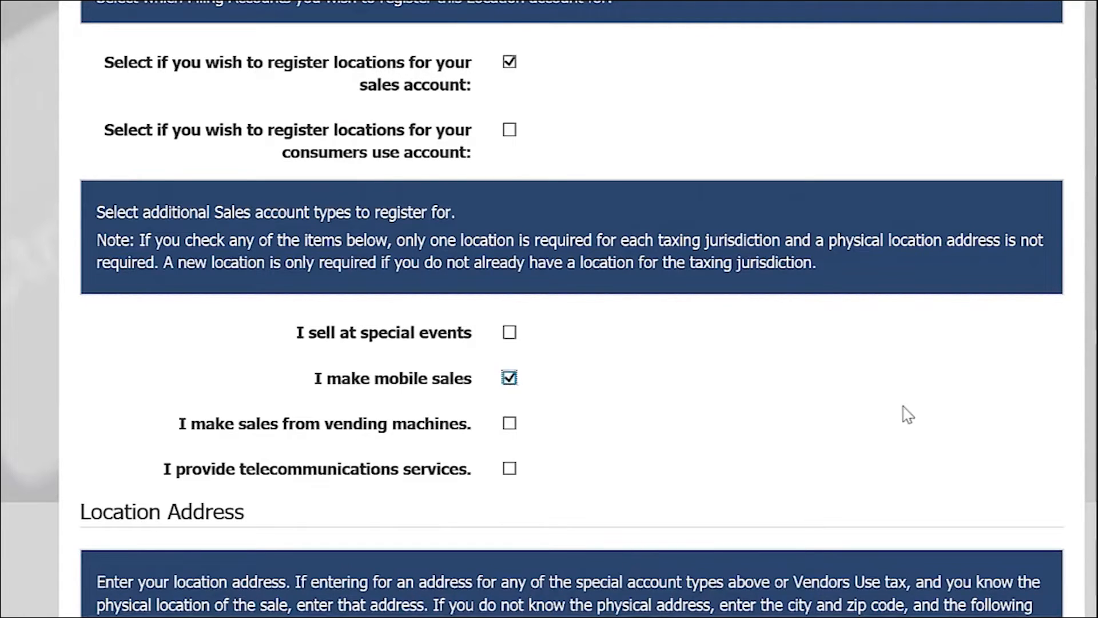
- Enter Mobile Sales as Address Line1 and Jefferson City as the city
scroll(966, 437, down, 10)
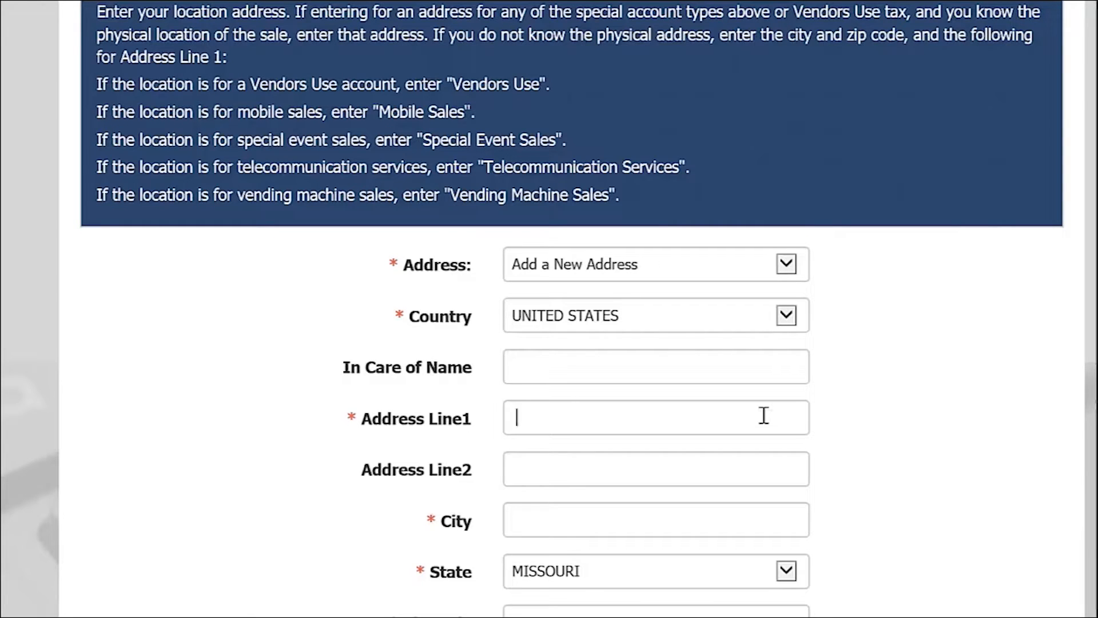
text(Mobile Sal)
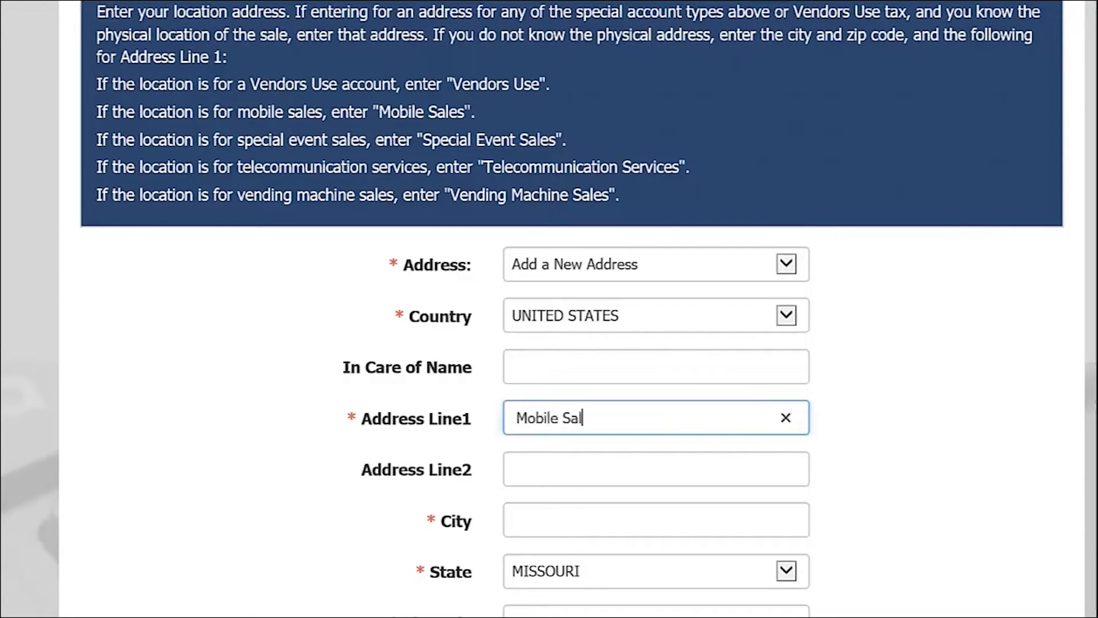
text(es)
key(Tab)
key(Tab)
text(Jeff)
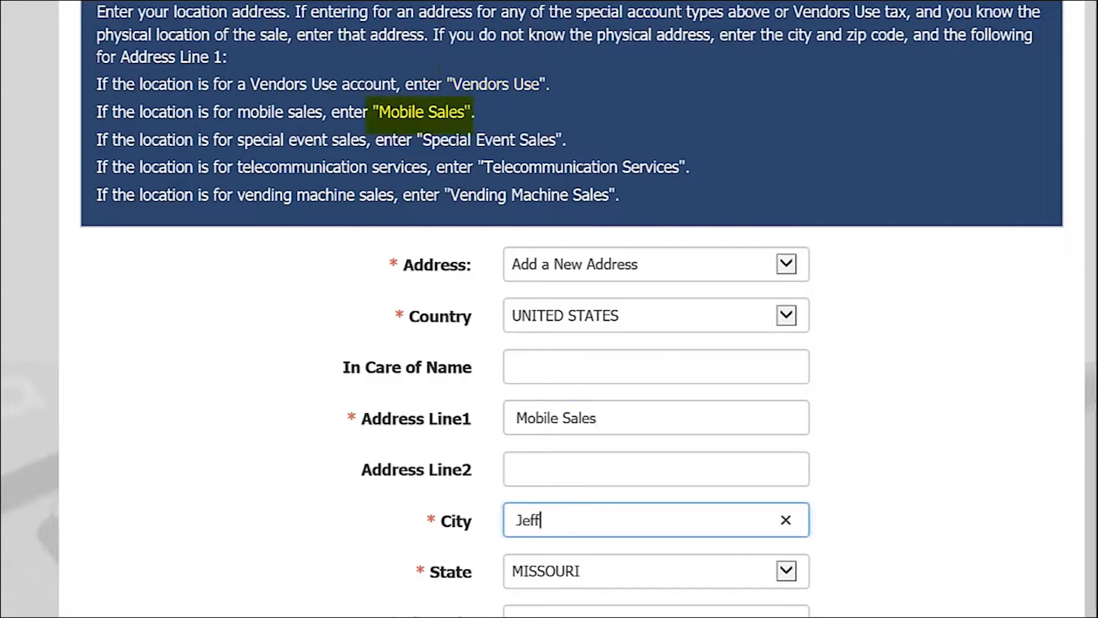
text(erson City)
- Enter zip code 65109 and the location's phone number, then save and continue
key(Tab)
key(Tab)
text(65)
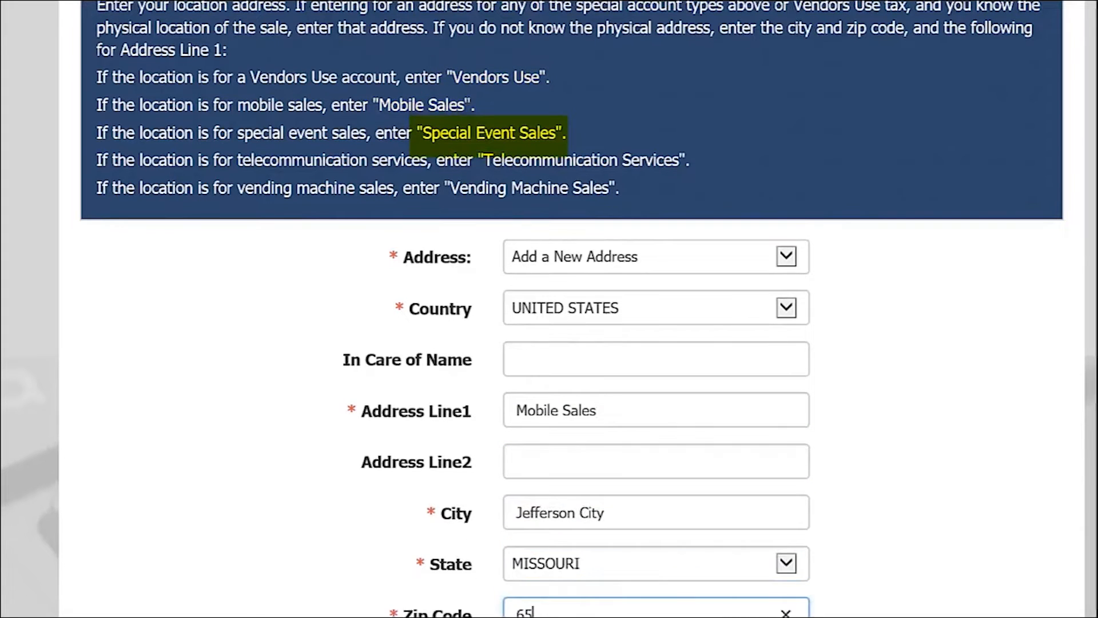
text(109)
key(Tab)
key(Tab)
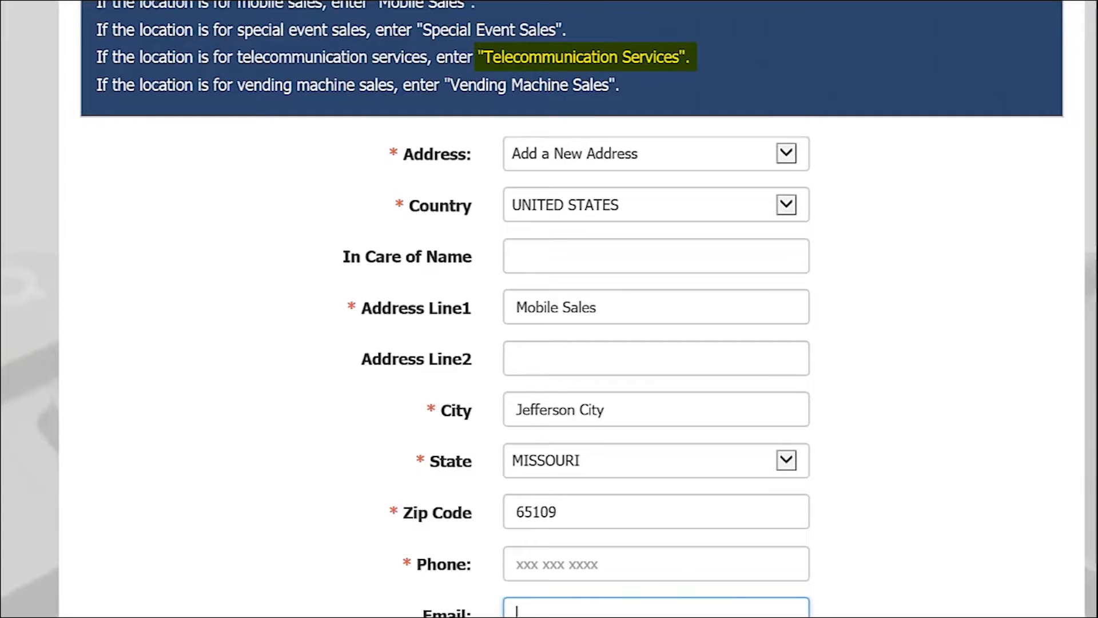
click(743, 569)
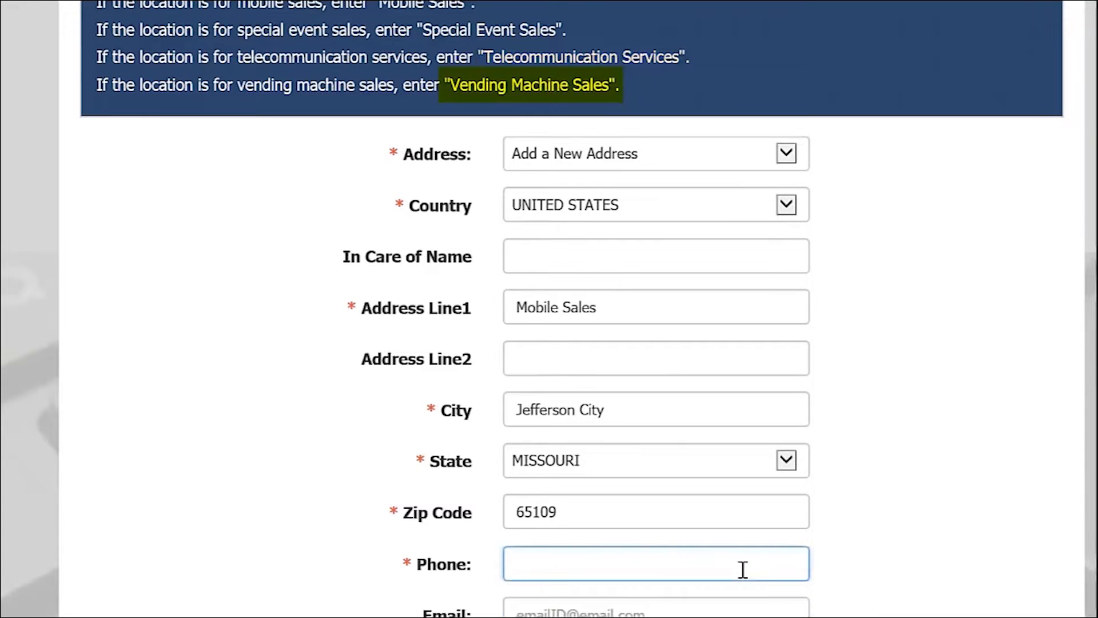
text(5735555555)
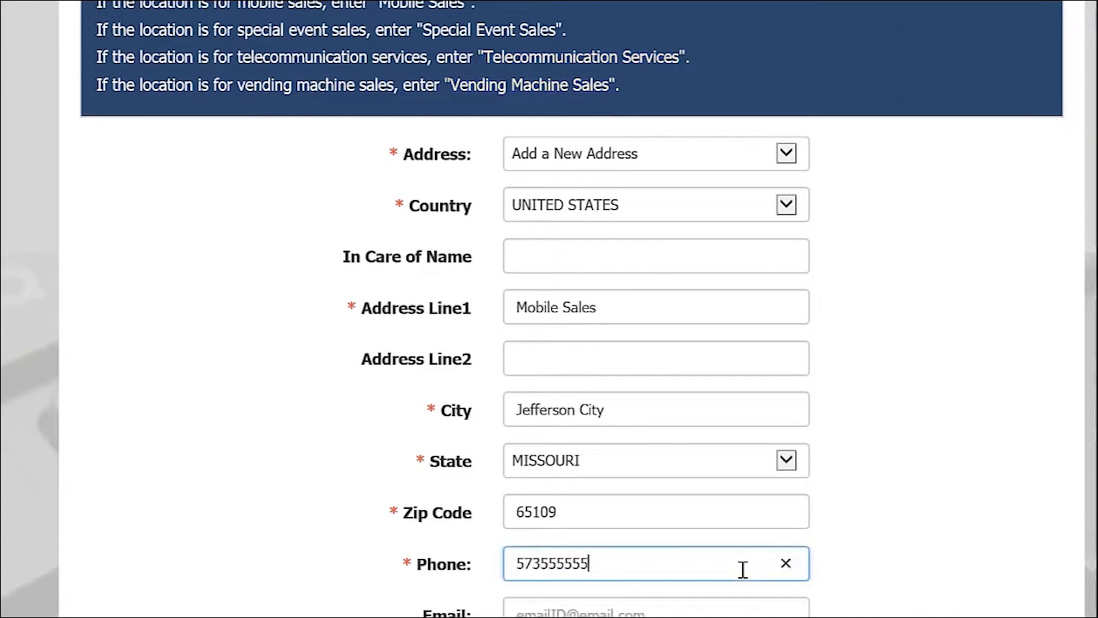
click(953, 576)
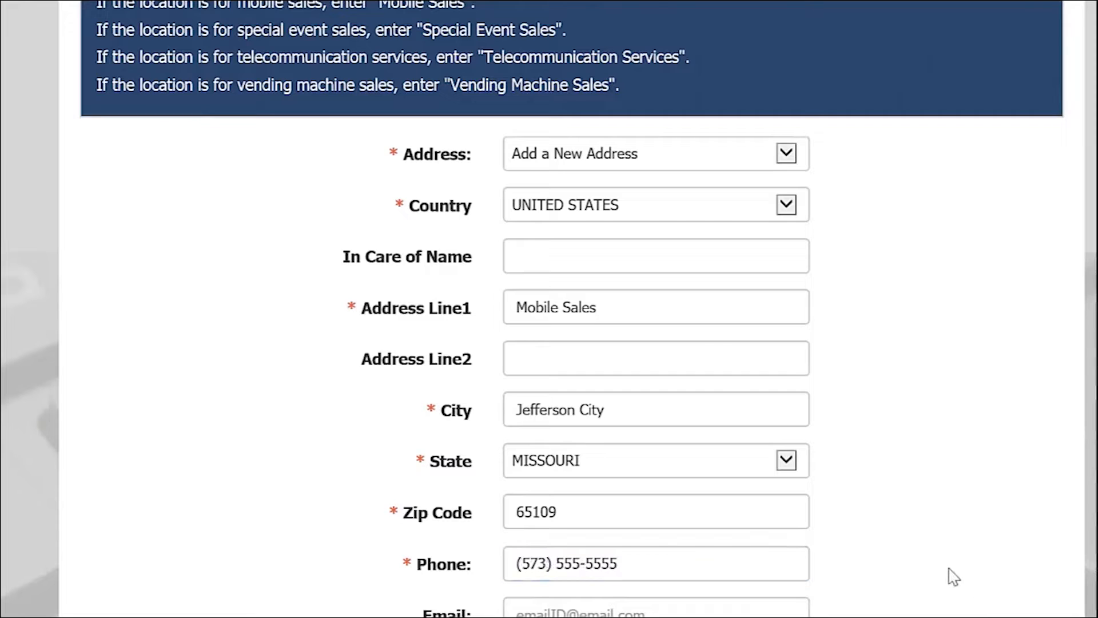
scroll(953, 576, down, 2)
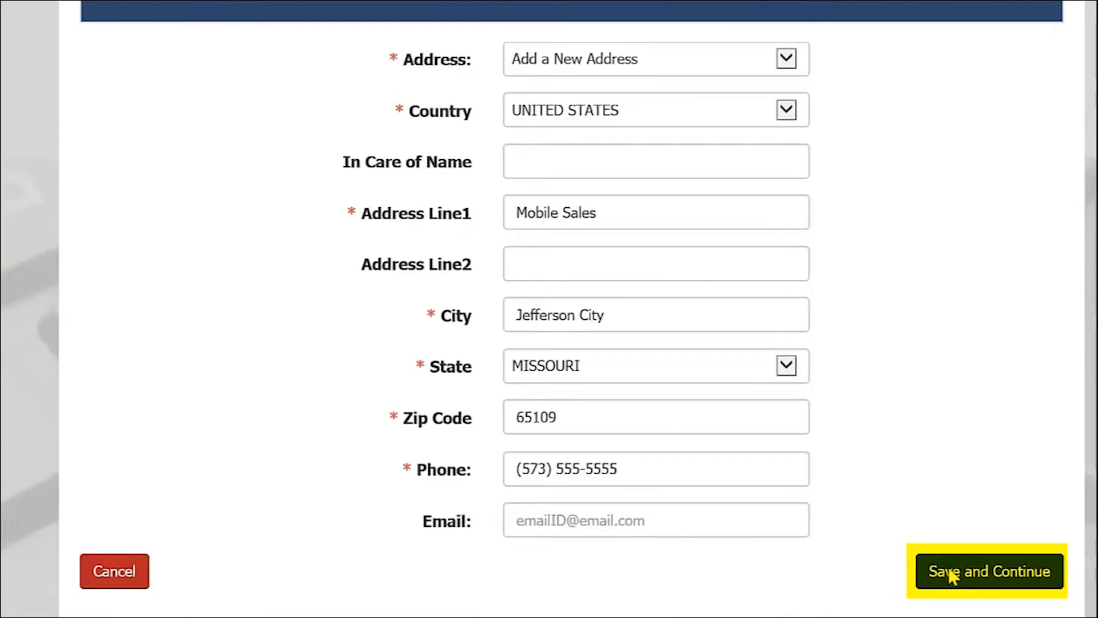
click(951, 573)
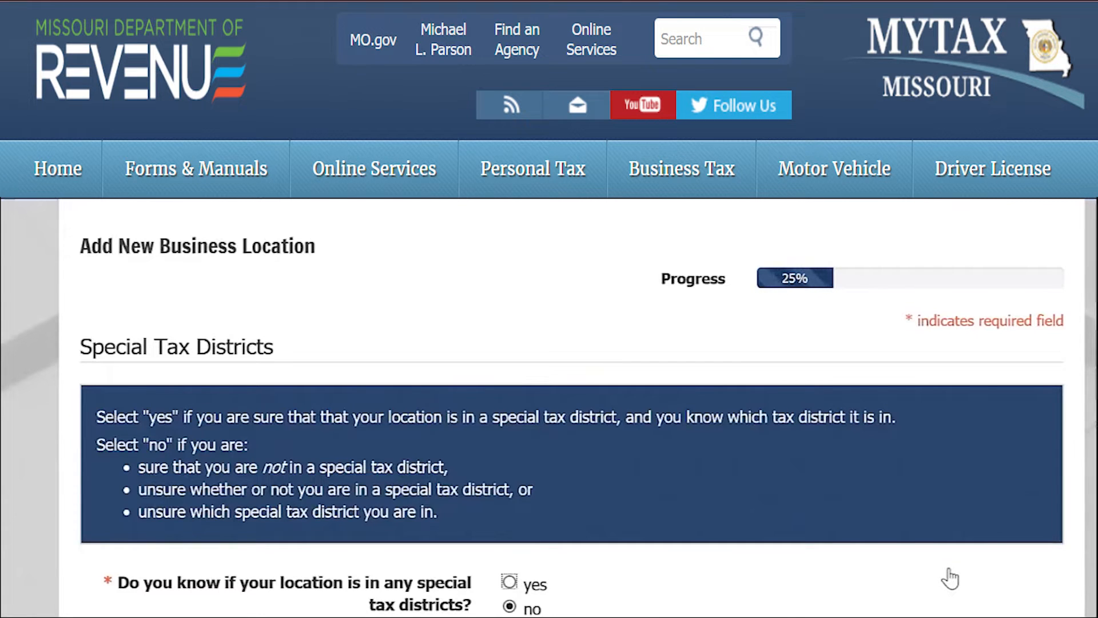
- Indicate the location is within city limits, select COLE county, and save and continue
scroll(549, 309, down, 3)
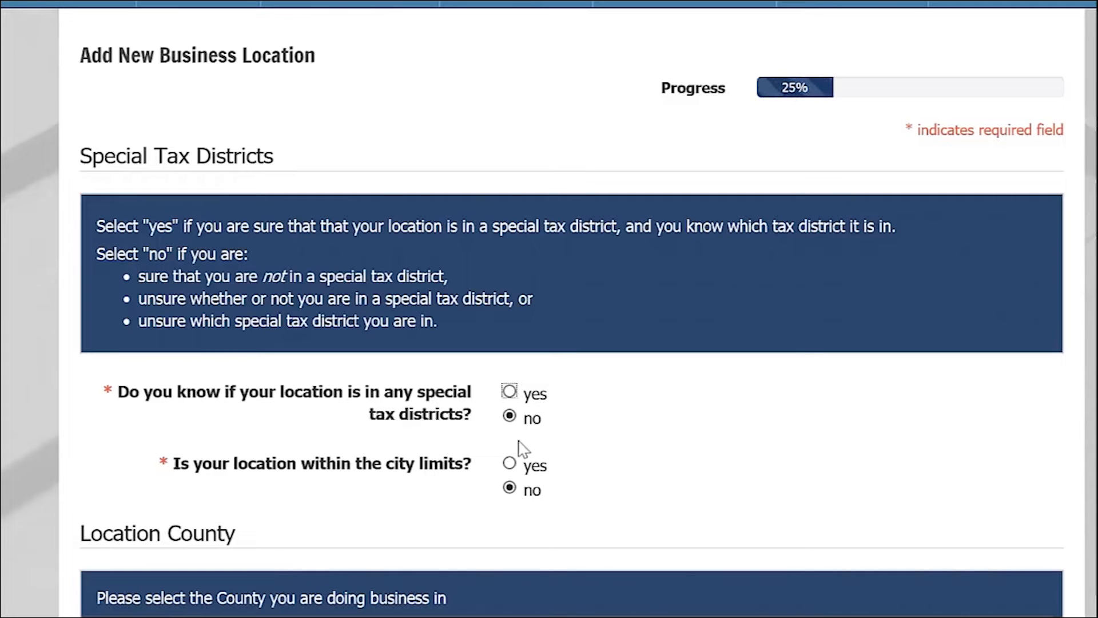
click(509, 463)
scroll(549, 309, down, 5)
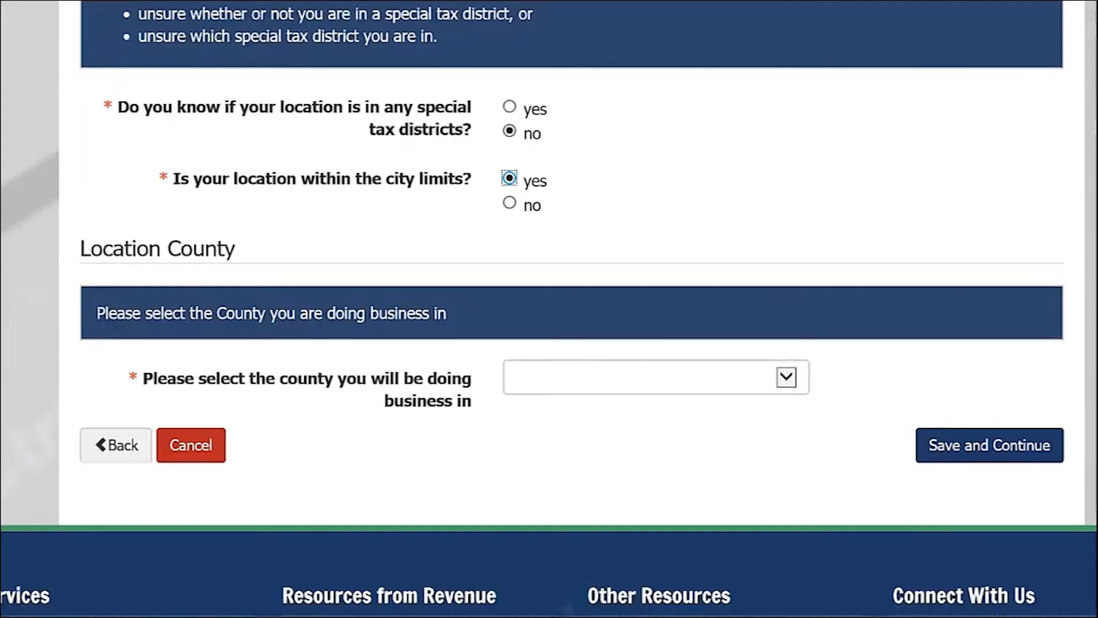
click(788, 378)
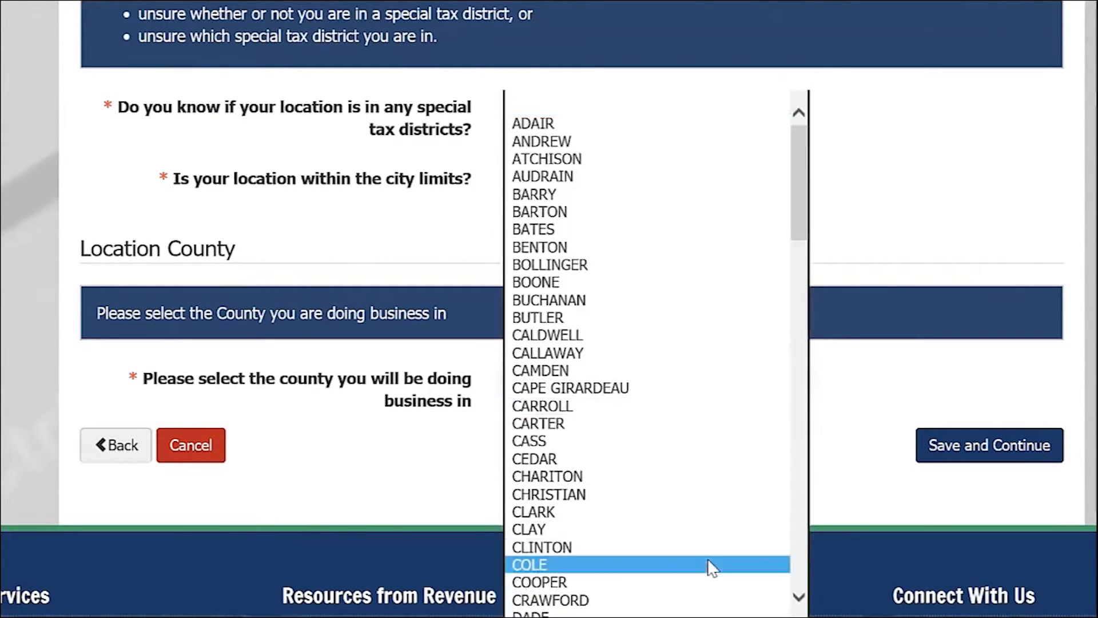
click(711, 569)
click(972, 458)
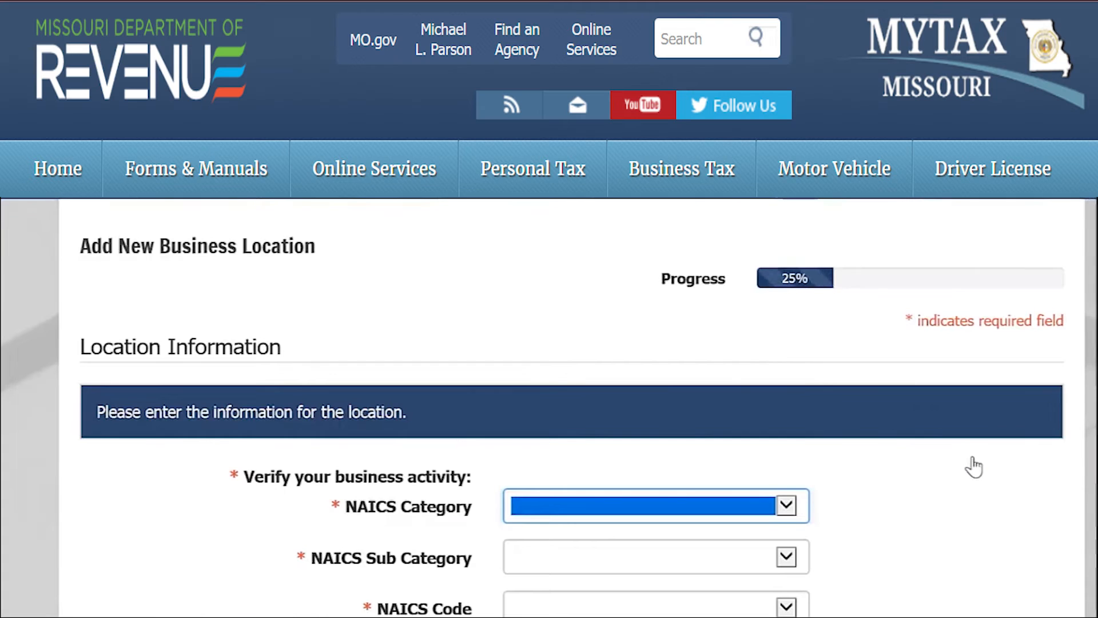
- Set the NAICS category to RETAIL TRADE 2 and the sub category to GENERAL MERCHANDISE STORES
scroll(973, 467, down, 3)
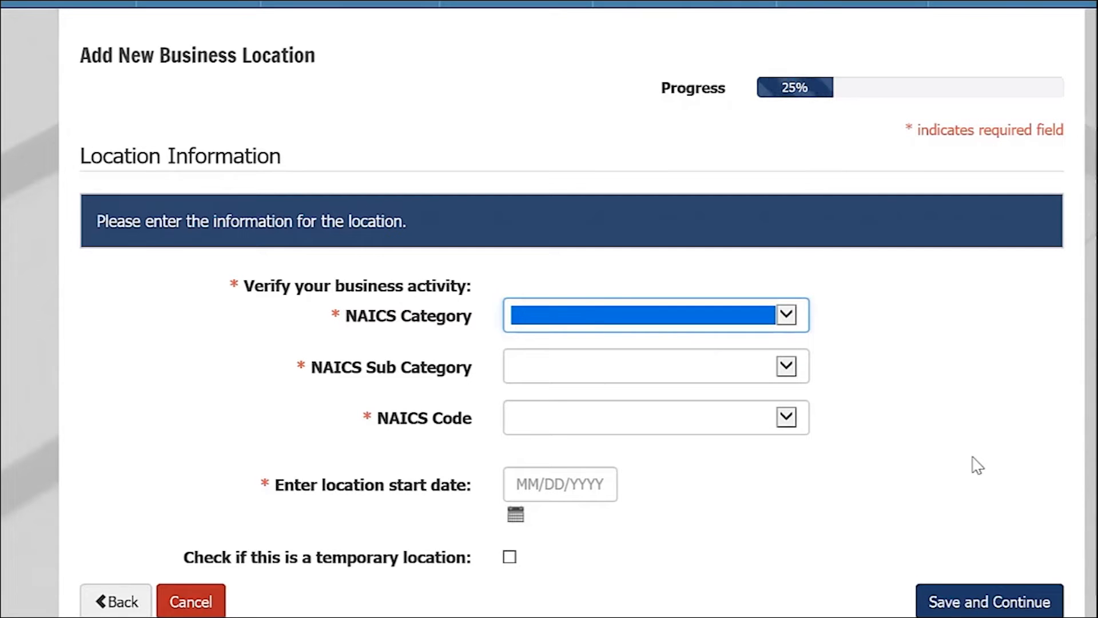
click(802, 312)
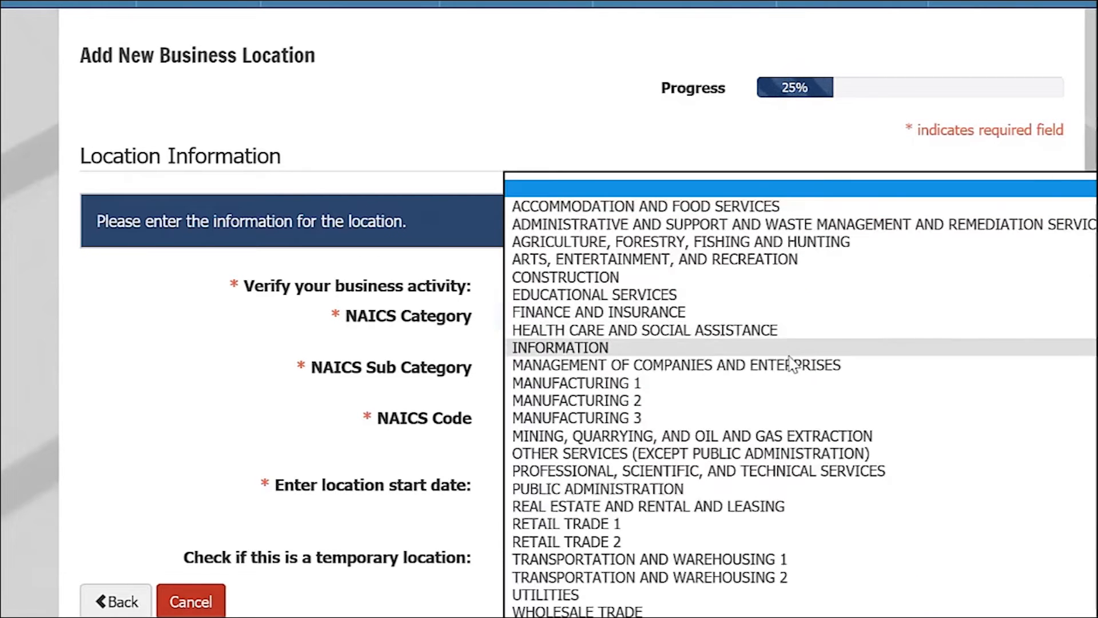
click(830, 543)
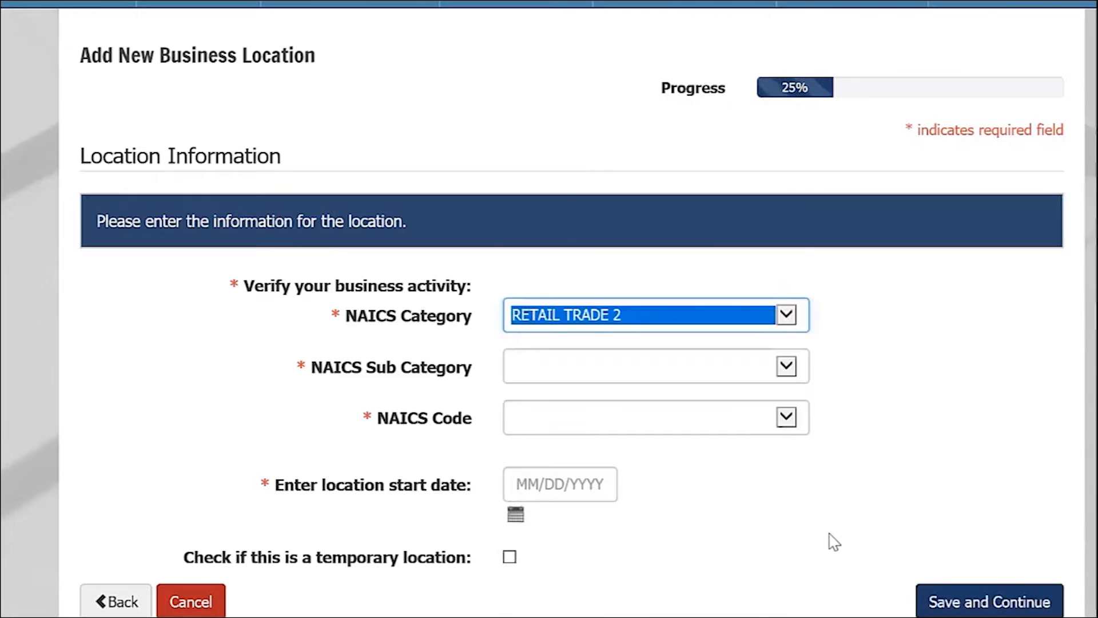
click(788, 369)
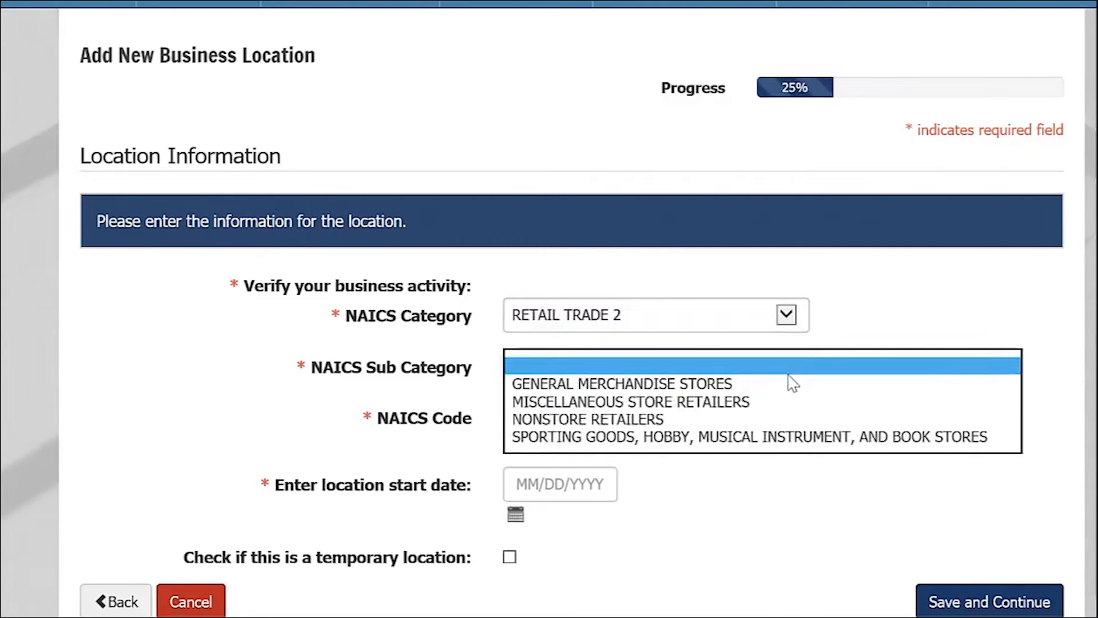
click(792, 385)
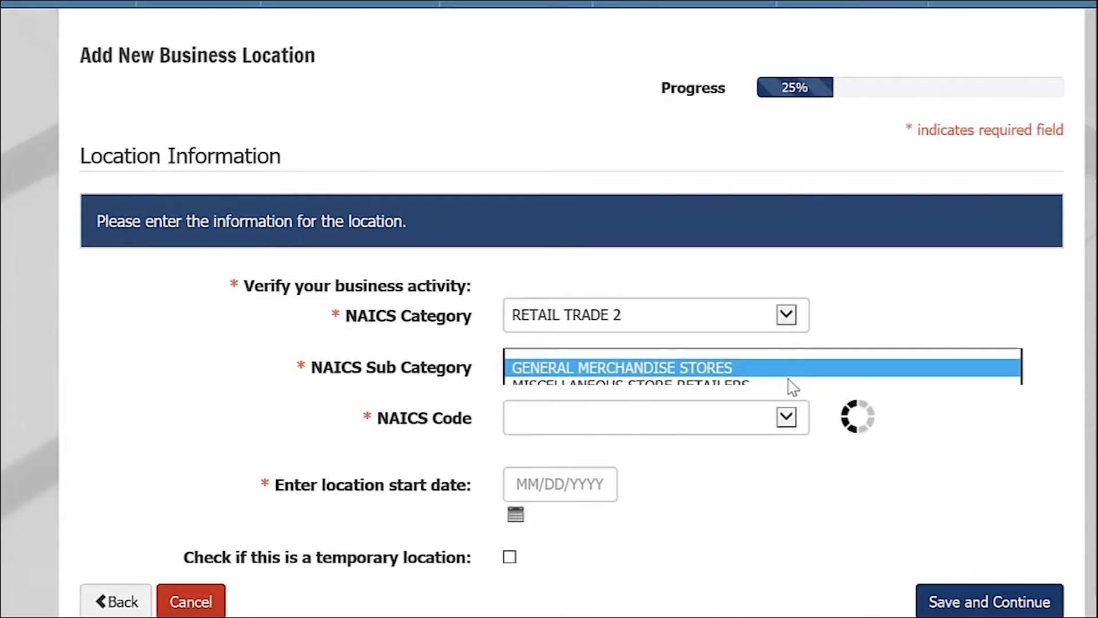
- Set the NAICS code to ALL OTHER GENERAL MERCHANDISE STORES and the location start date to 06/01/2020, then save and continue
click(787, 417)
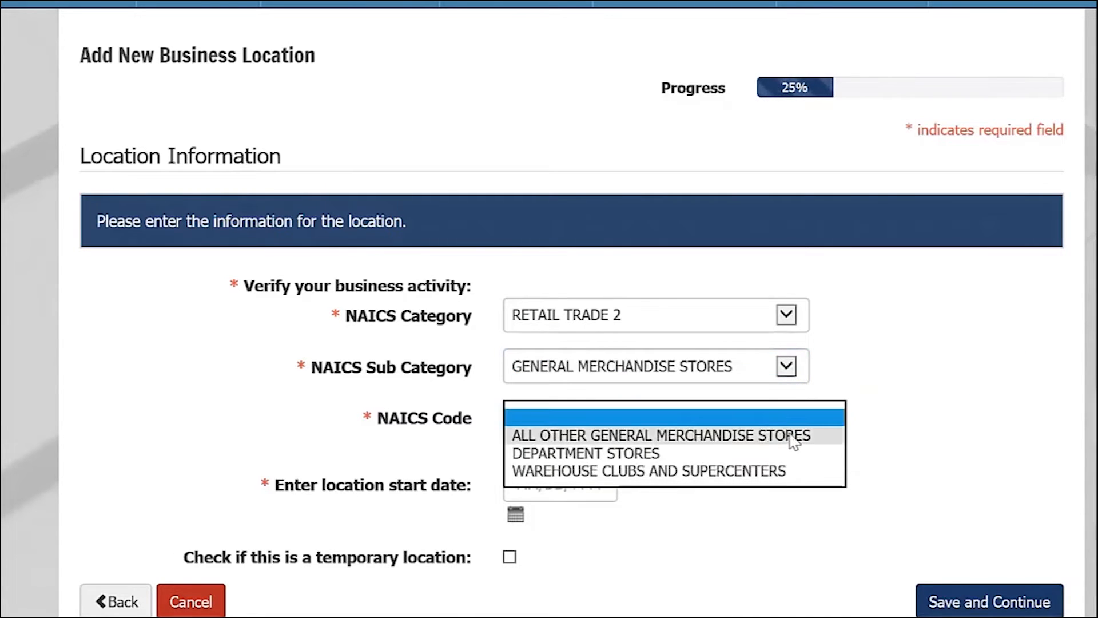
click(793, 436)
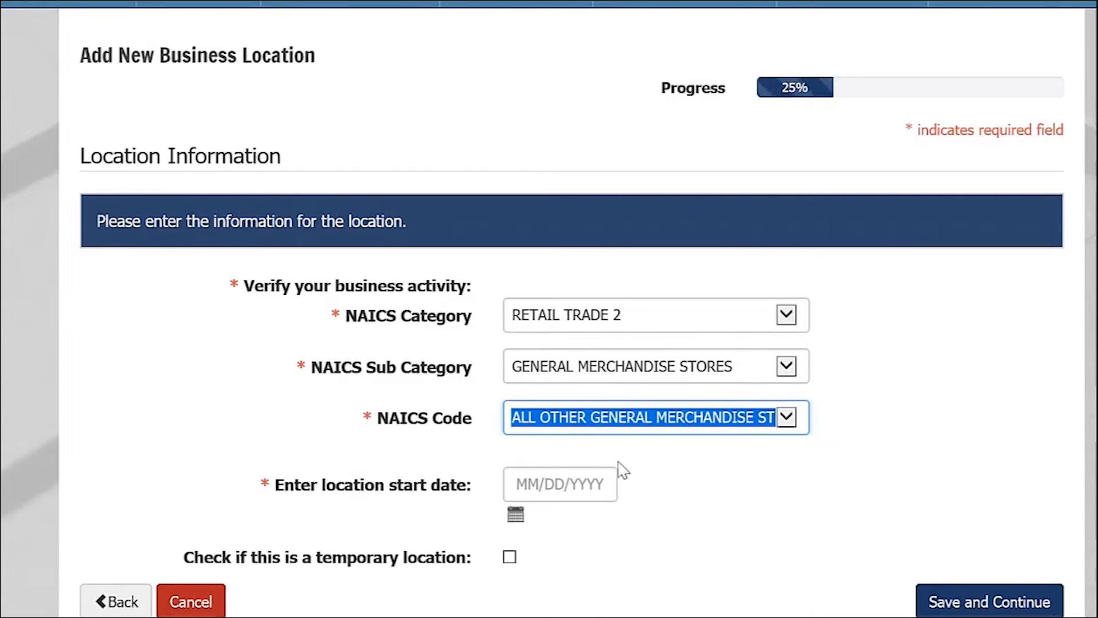
click(597, 482)
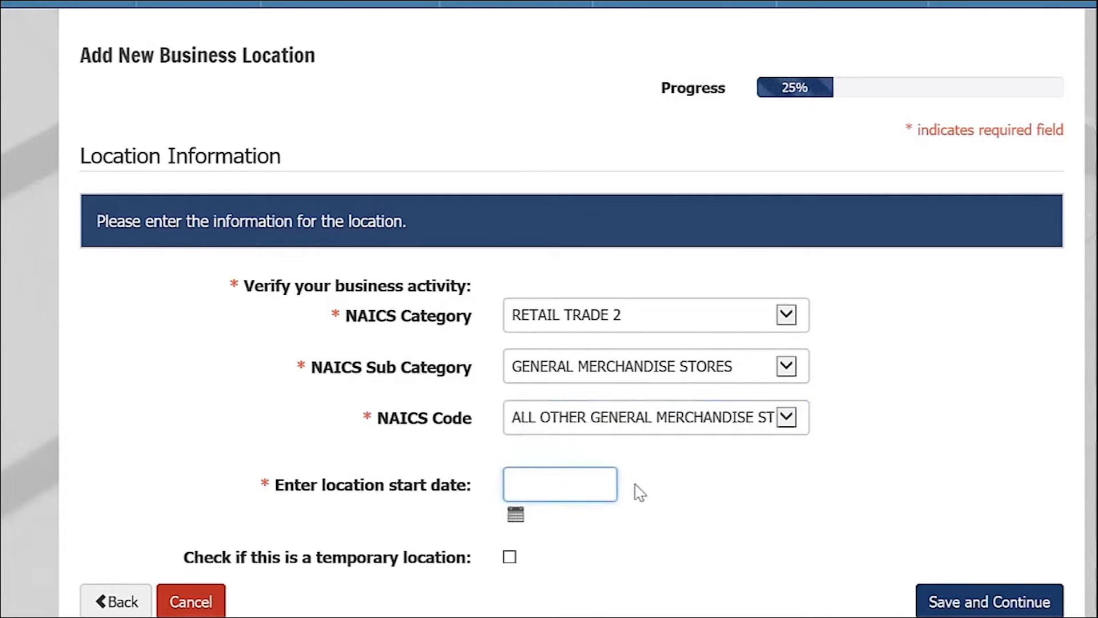
text(06/01/2020)
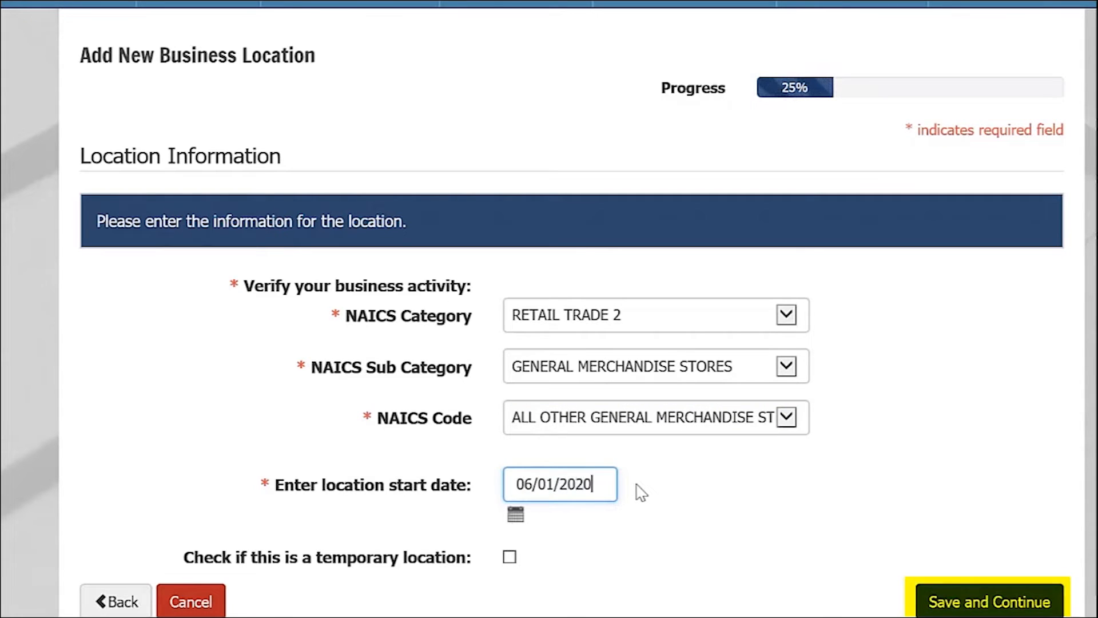
click(928, 603)
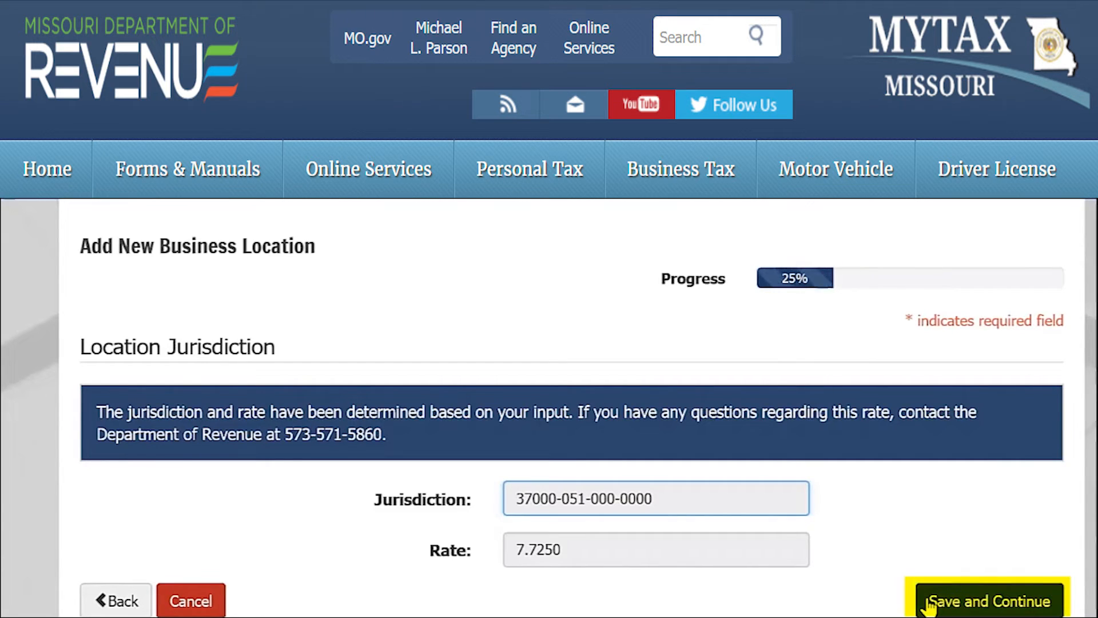
- Accept the jurisdiction and rate, and continue past the retail sales and other activities pages without checking any items
click(927, 605)
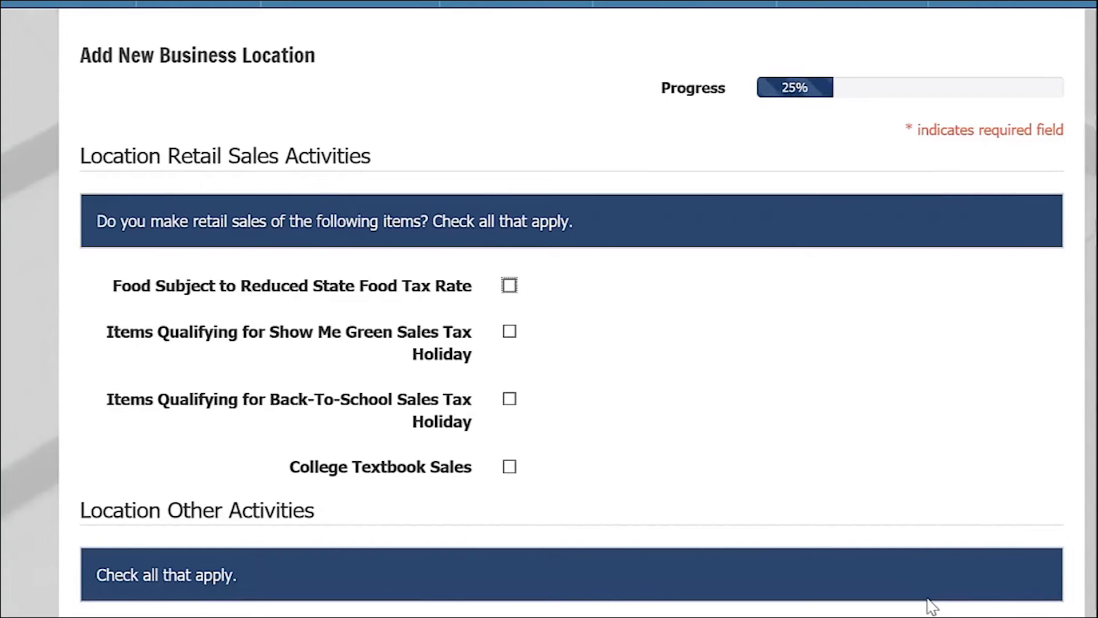
scroll(932, 605, down, 7)
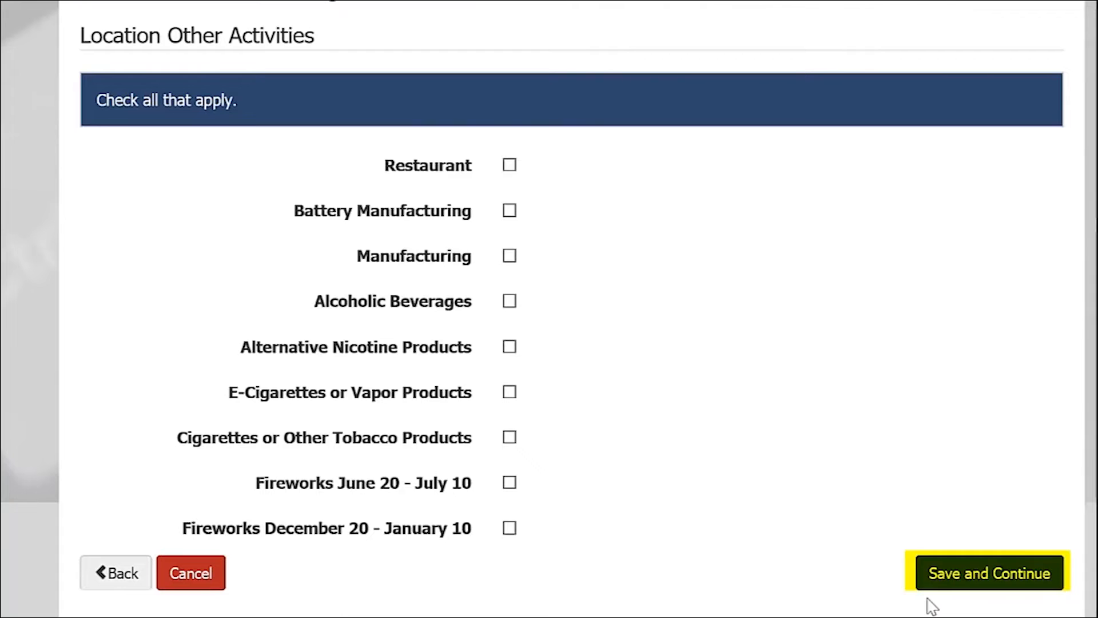
click(932, 588)
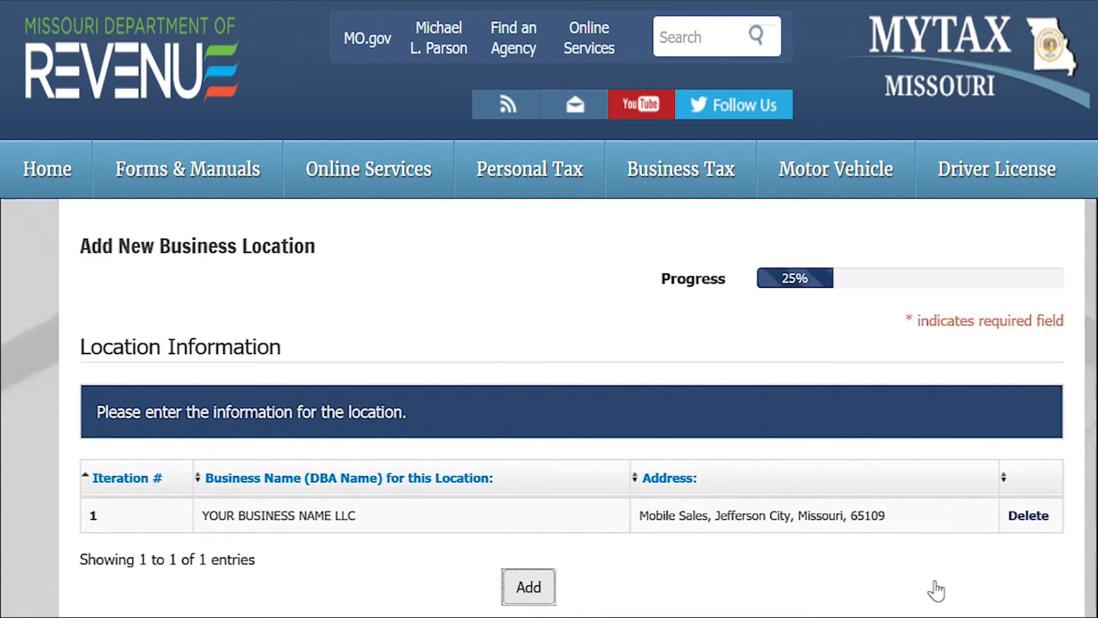
- Continue from the location list and leave 'no' for adding a new business activity to an existing location
scroll(936, 591, down, 2)
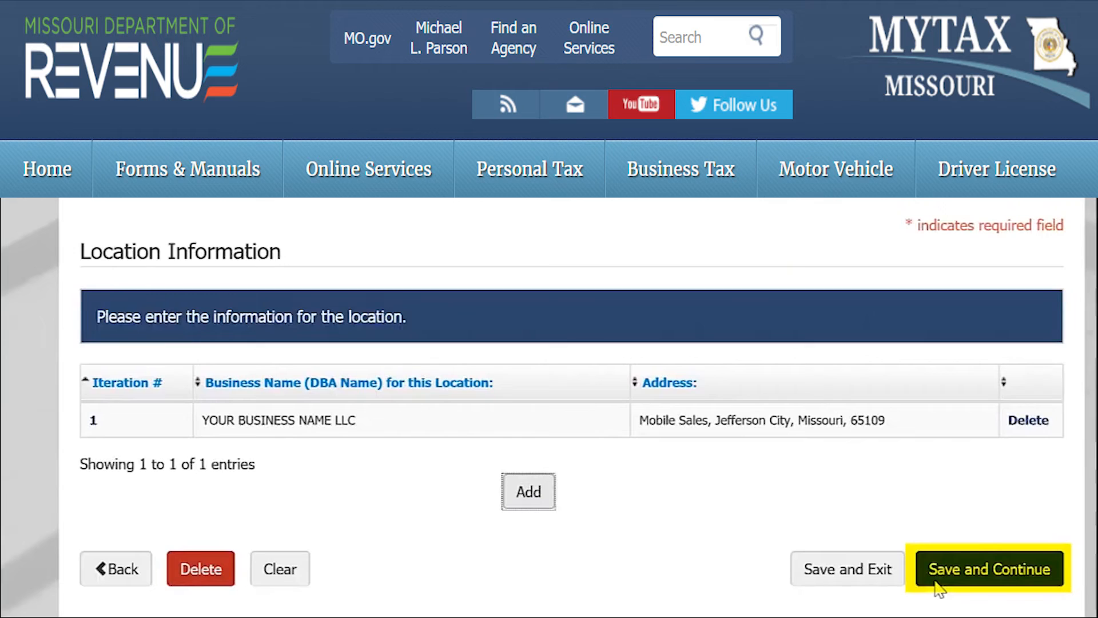
click(936, 582)
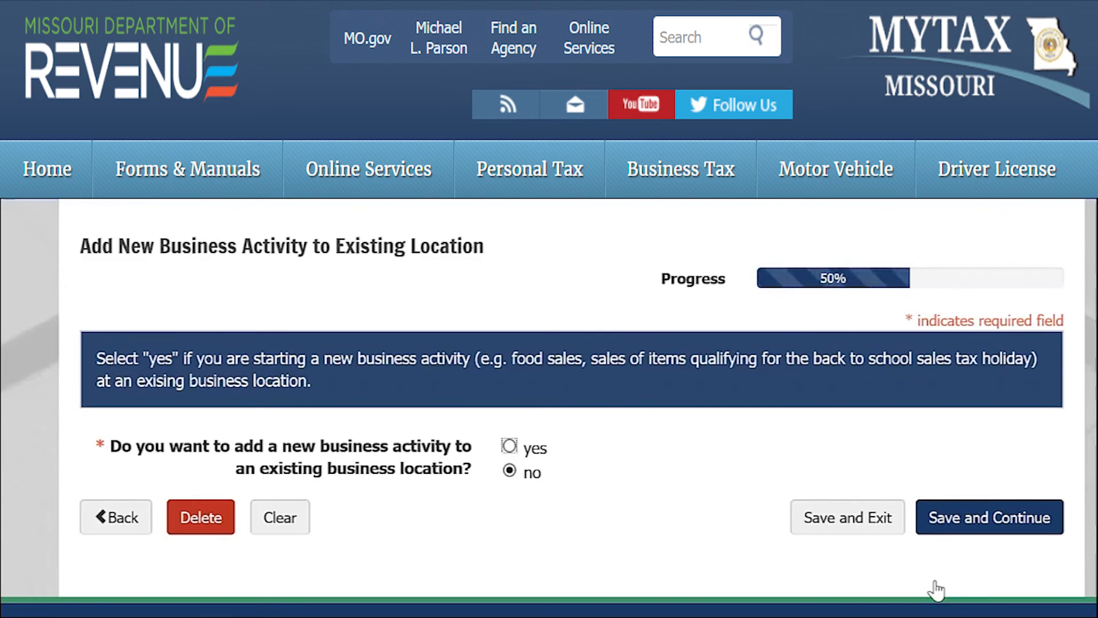
click(935, 526)
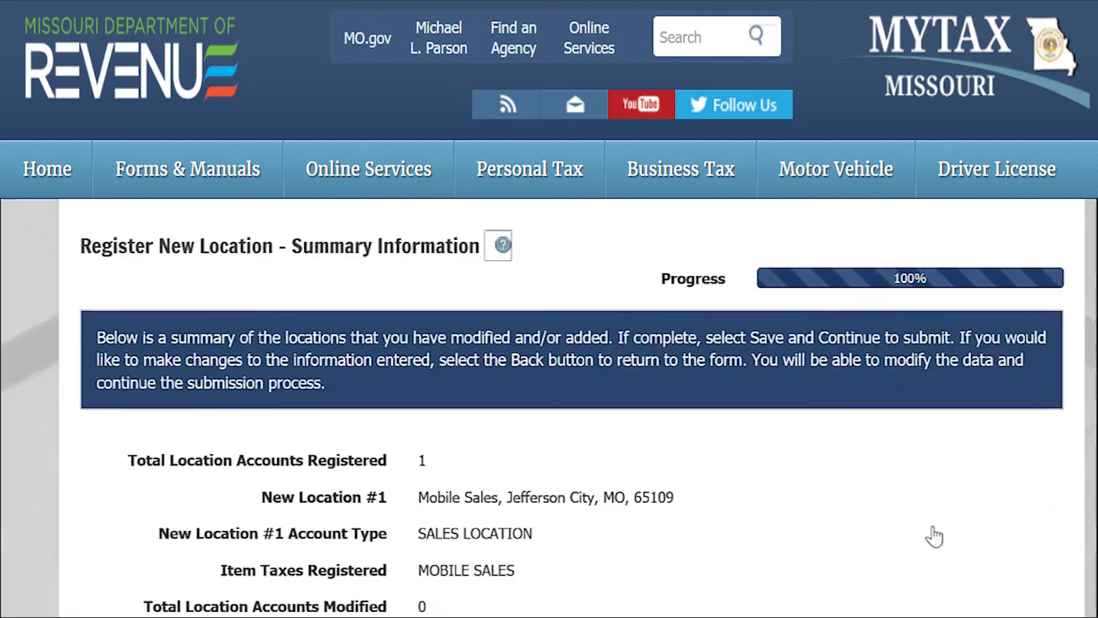
- Submit the registration summary and agree to the signature declaration
scroll(935, 537, down, 2)
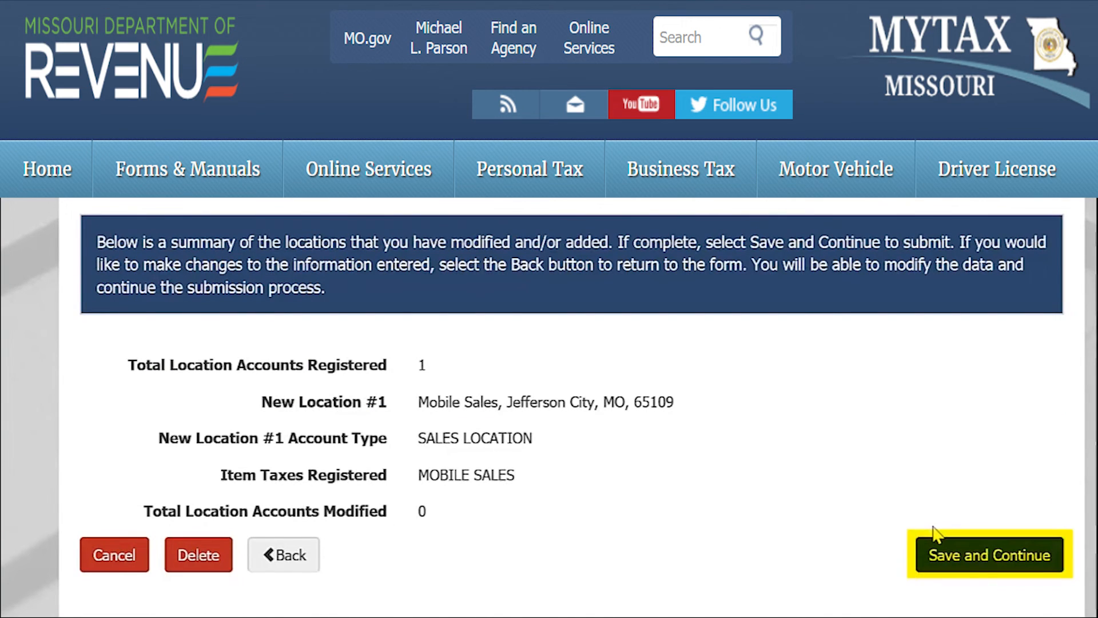
click(935, 543)
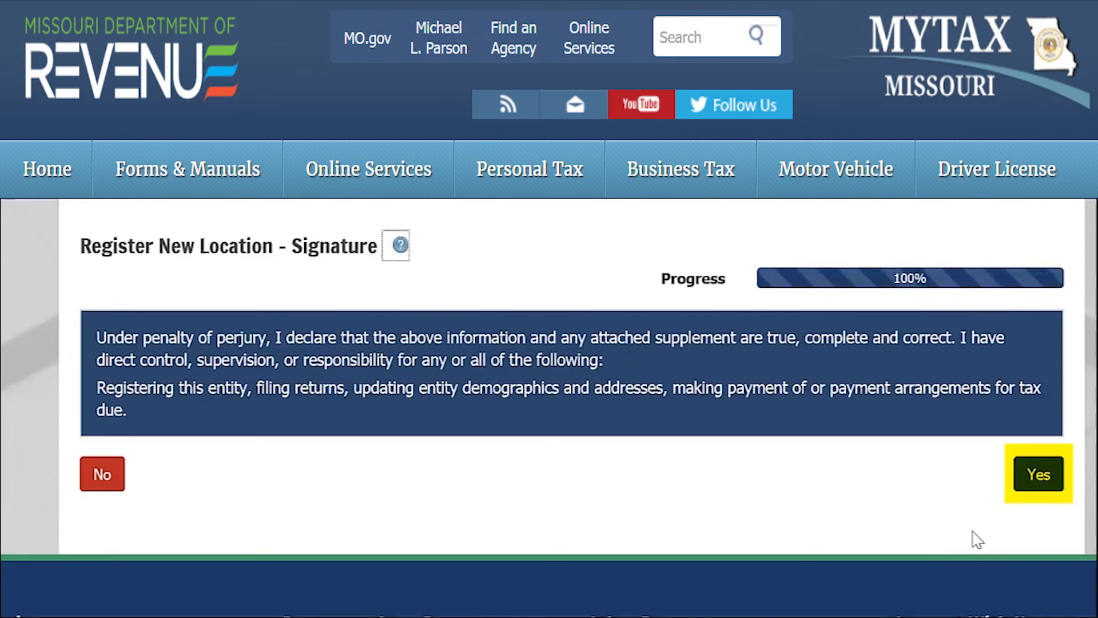
click(1023, 482)
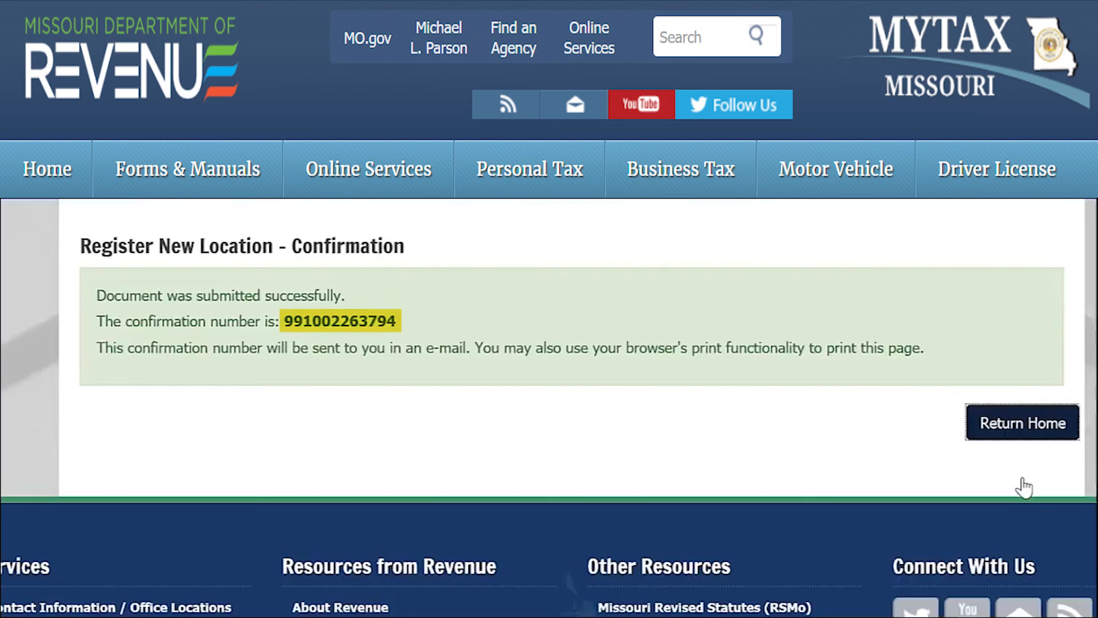